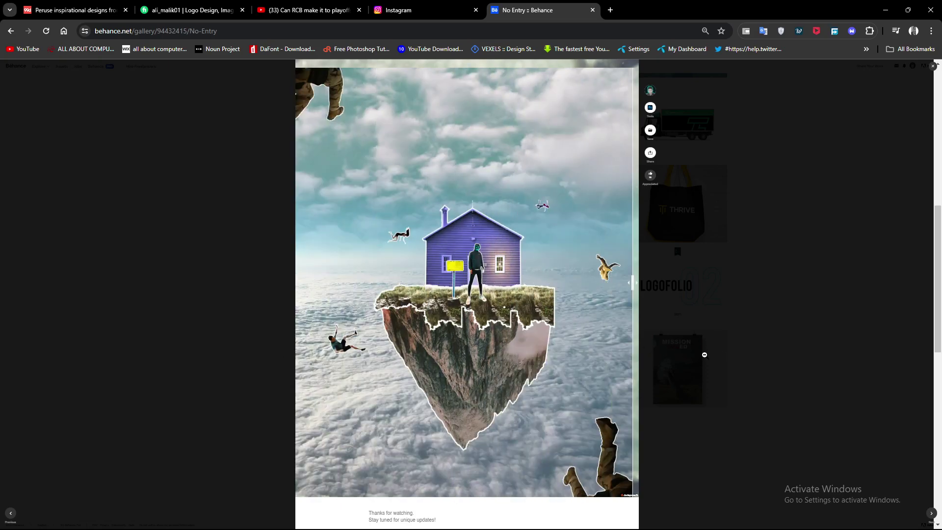
Advance the project lightbox to the MOON TIGER project.
key("Right")
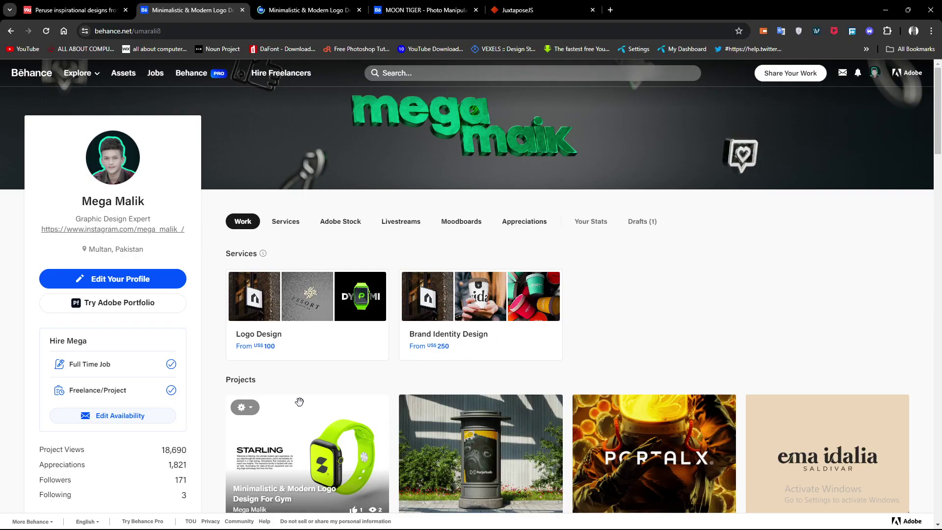
Open the Minimalistic & Modern Logo Design For Gym project in a new tab.
scroll(324, 312, "down", 4)
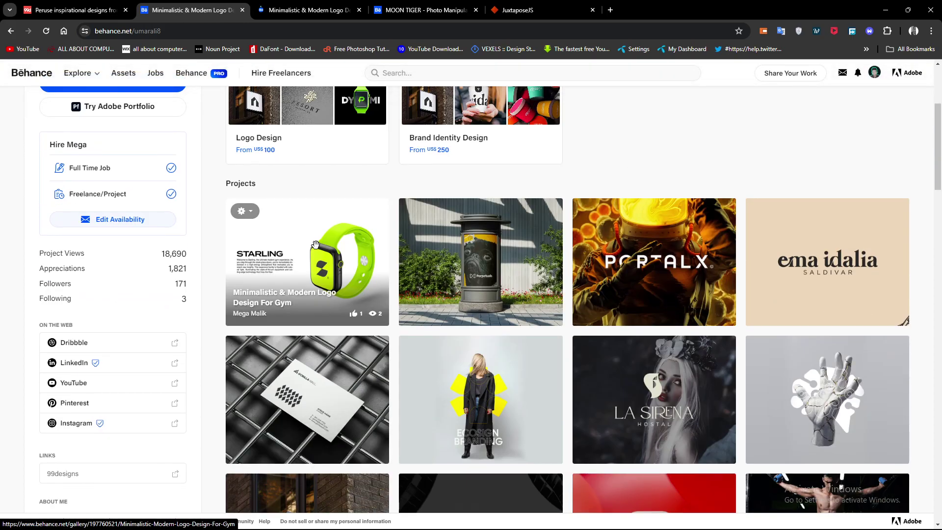
middle_click(330, 244)
left_click(311, 11)
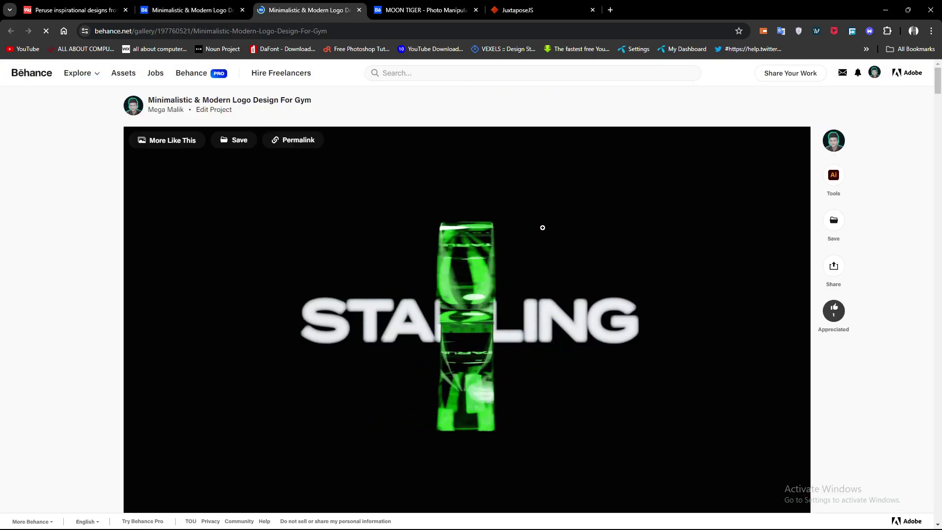
Scroll to the STARLING before/after comparison and slide its divider across the image.
left_click_drag(938, 91, 938, 432)
scroll(569, 258, "up", 5)
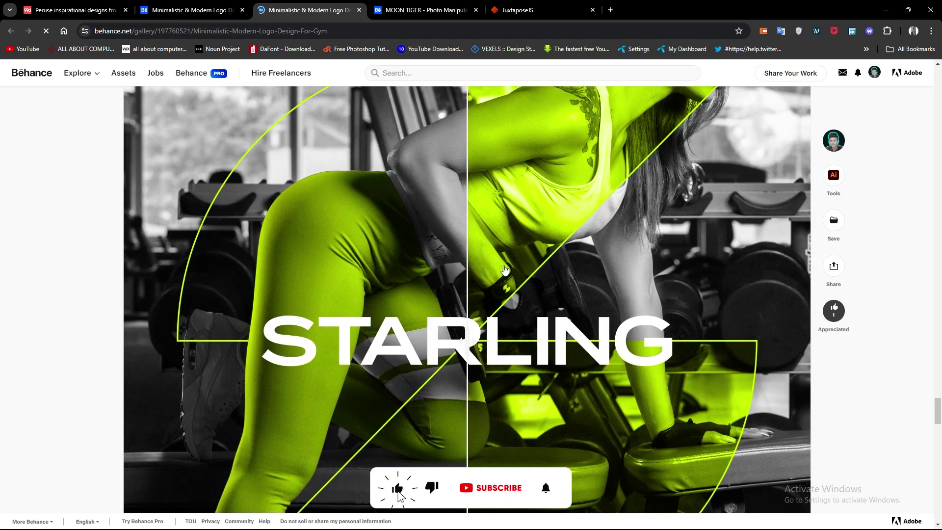
scroll(489, 362, "down", 2)
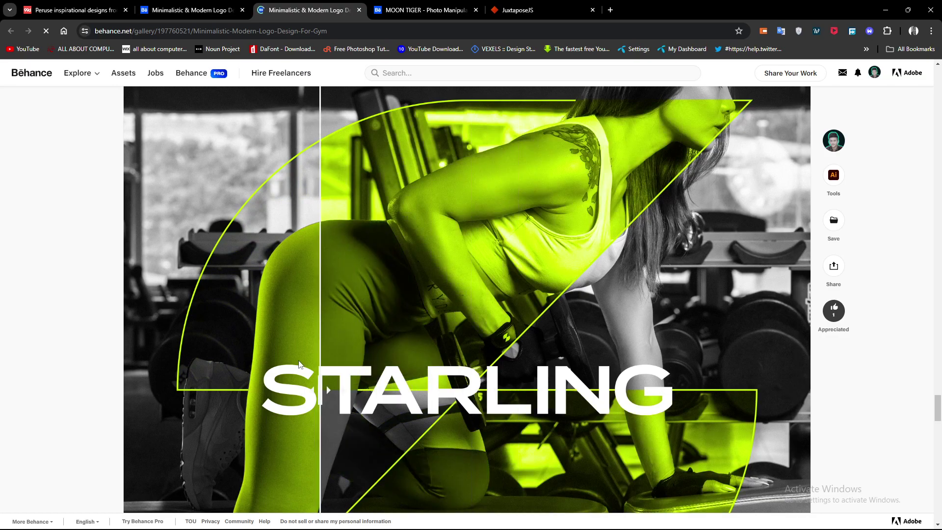
scroll(475, 273, "up", 4)
scroll(483, 223, "down", 3)
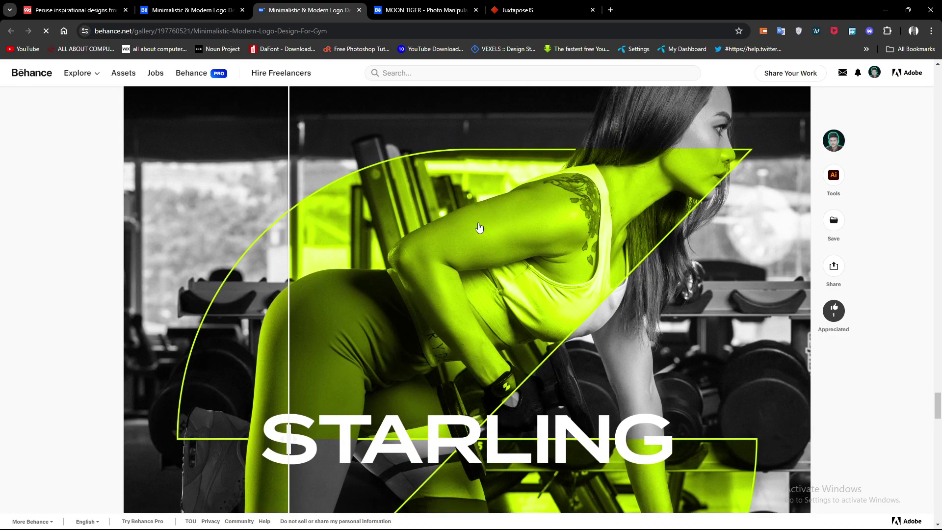
scroll(289, 333, "down", 5)
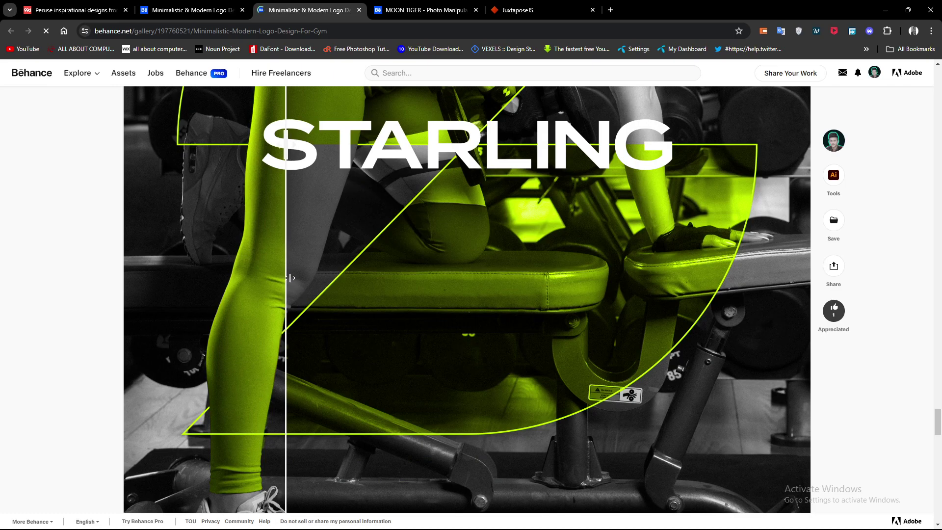
left_click_drag(290, 277, 395, 264)
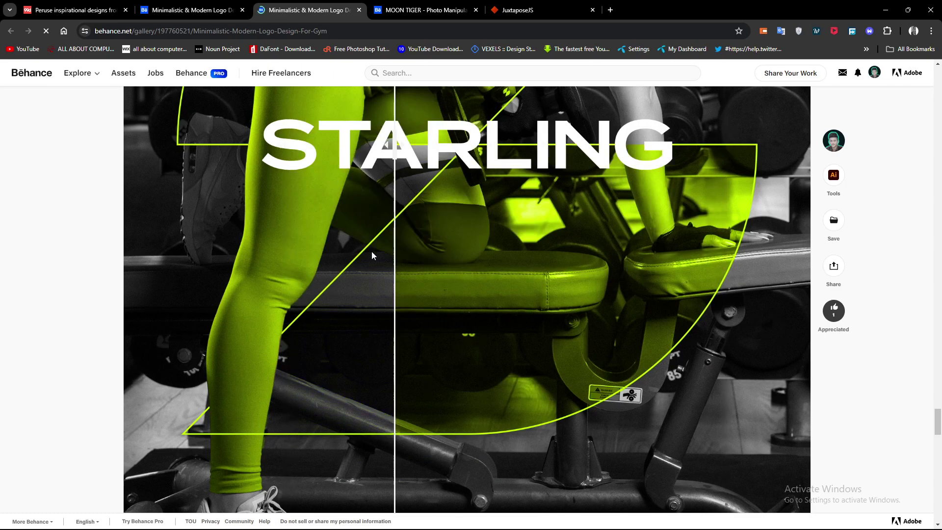
On the MOON TIGER tab, drag the jaguar comparison slider left to reveal the dark edit.
left_click(401, 4)
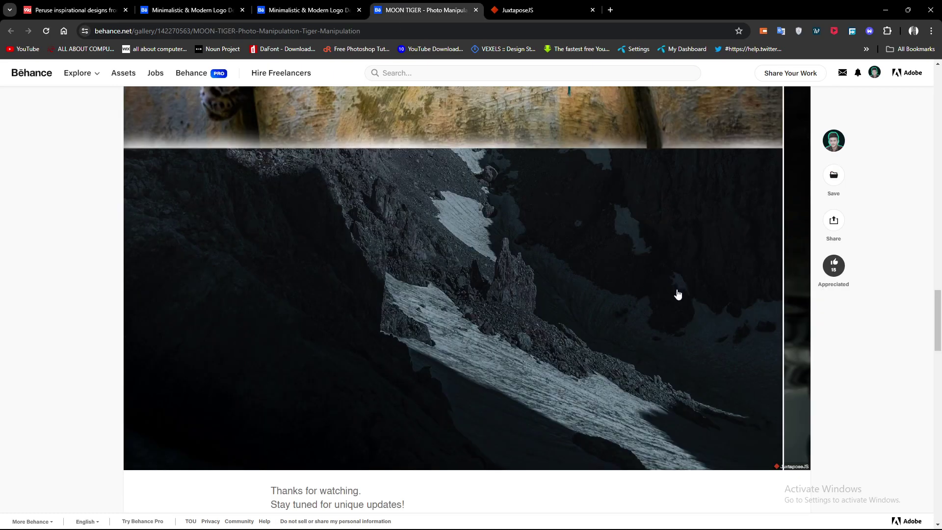
scroll(677, 294, "up", 4)
scroll(570, 304, "up", 4)
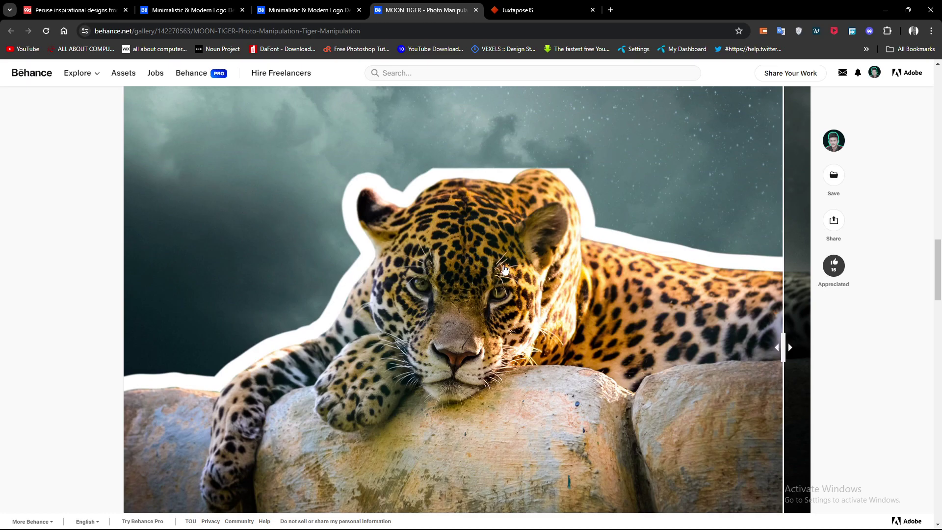
scroll(505, 260, "up", 6)
scroll(540, 212, "down", 6)
scroll(544, 215, "up", 20)
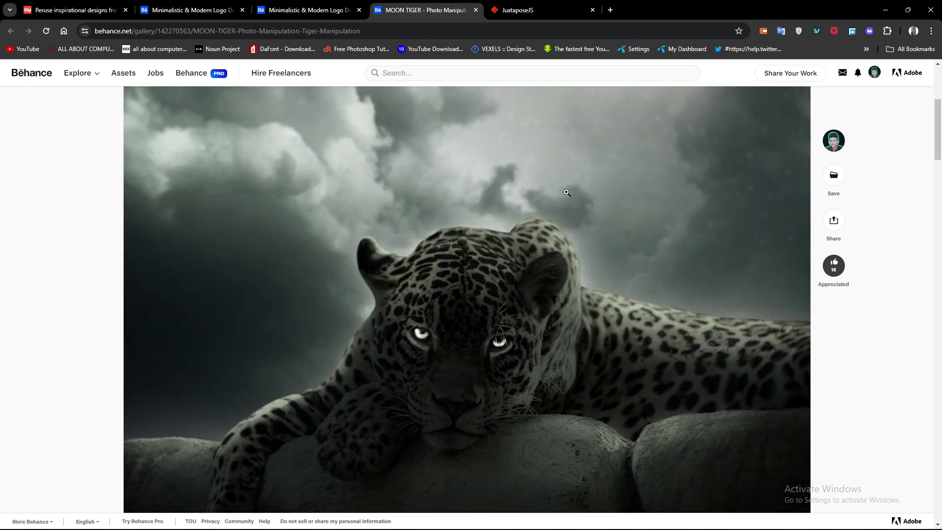
scroll(566, 190, "down", 20)
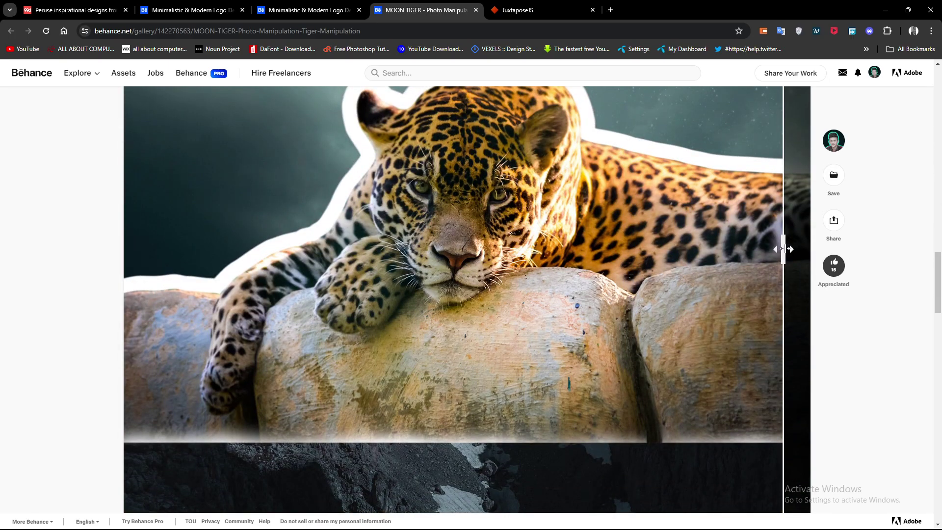
left_click_drag(783, 249, 181, 294)
scroll(415, 251, "up", 4)
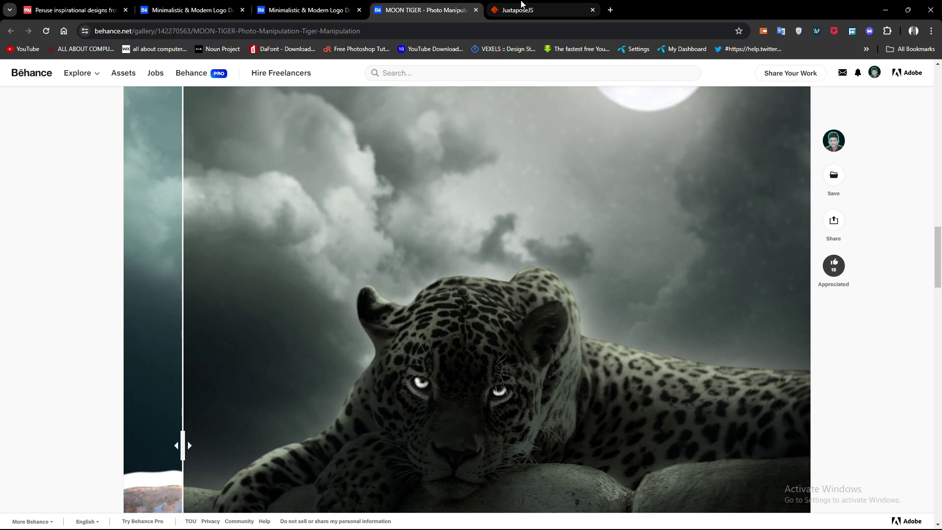
Scroll the JuxtaposeJS page down to the Make a Juxtapose form.
left_click(521, 5)
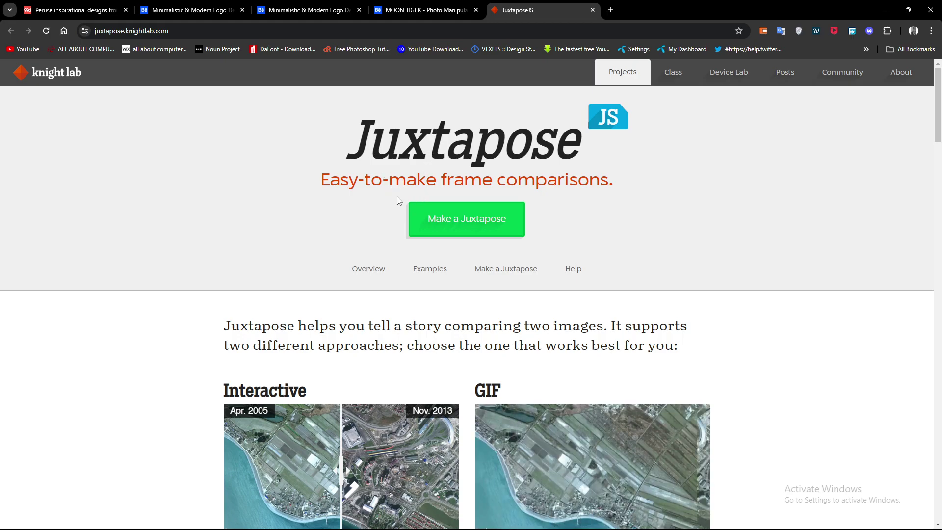
scroll(398, 200, "down", 3)
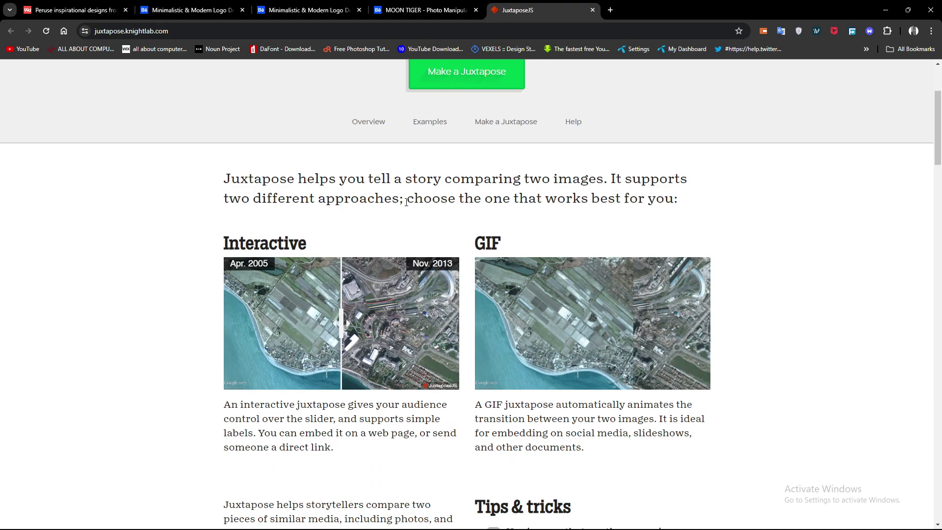
scroll(404, 199, "down", 8)
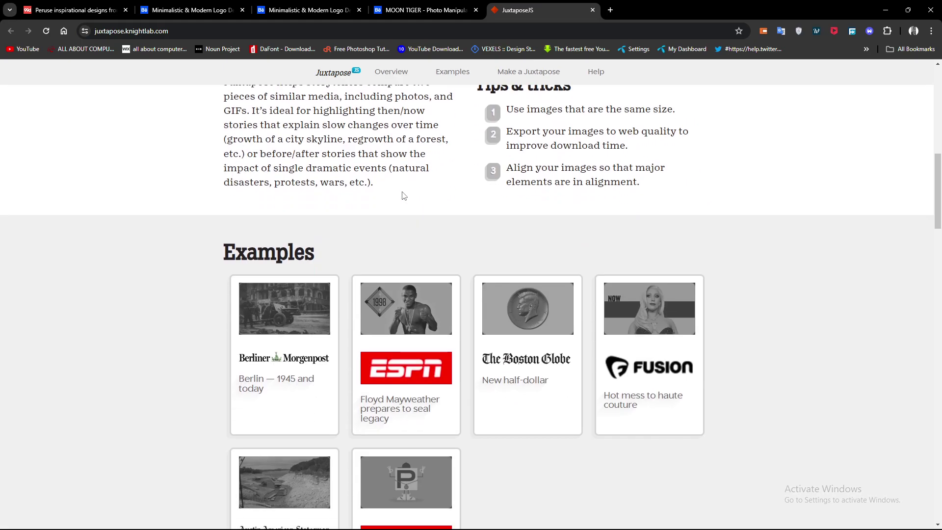
scroll(403, 195, "down", 12)
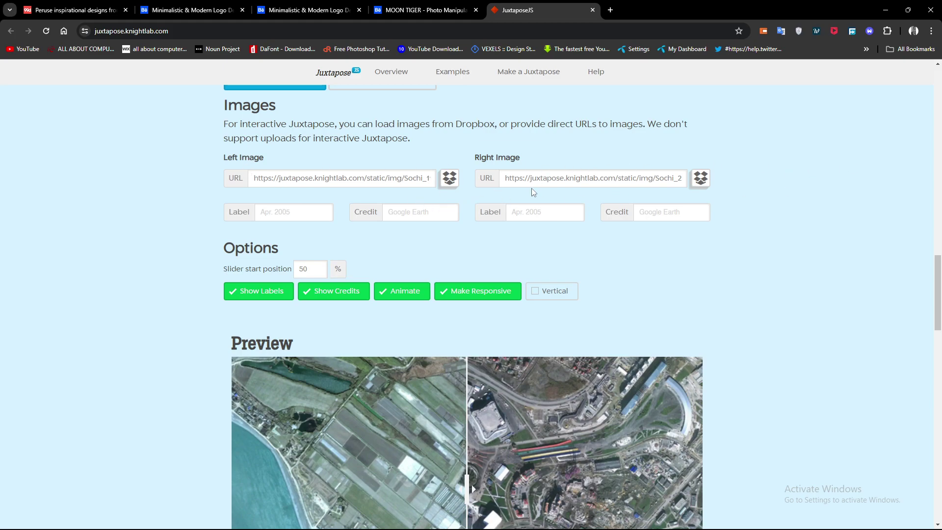
Load unsplash-7 from Dropbox as the left image and unsplash-5 as the right image.
left_click(449, 179)
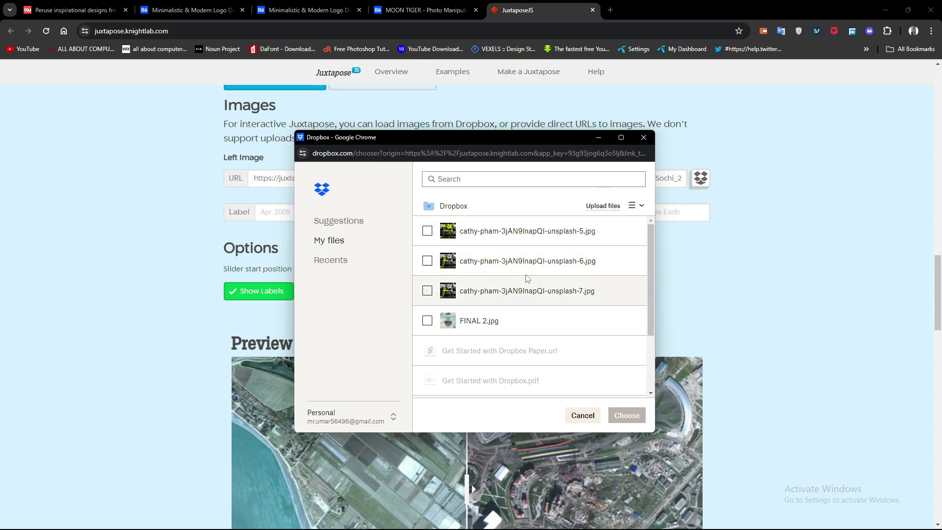
left_click(427, 293)
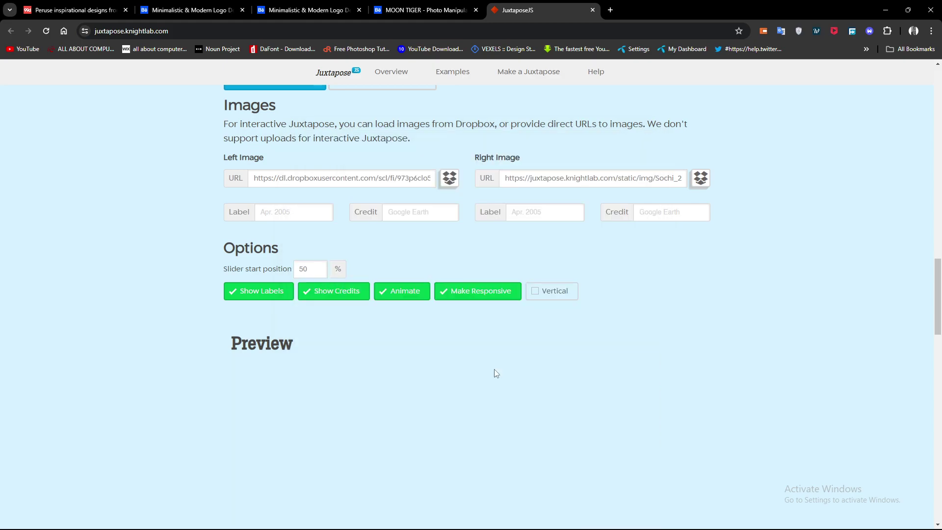
left_click(701, 179)
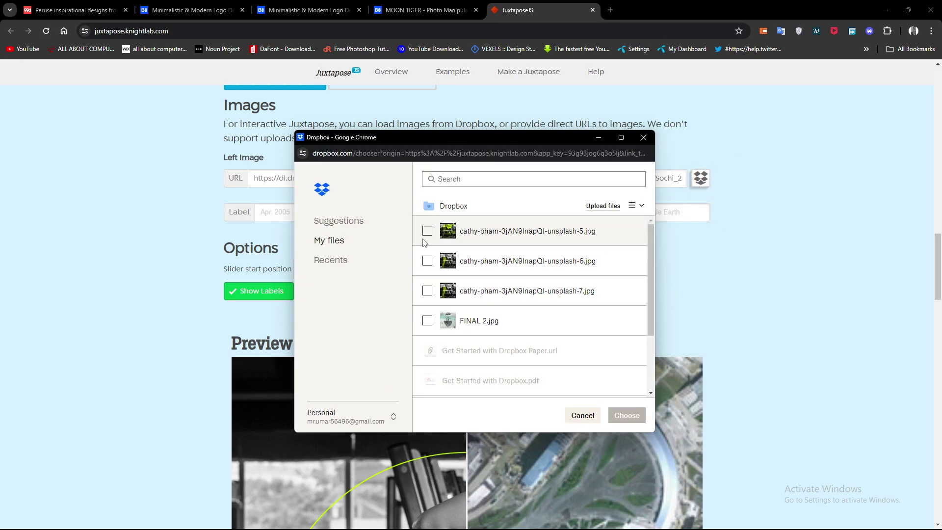
left_click(426, 231)
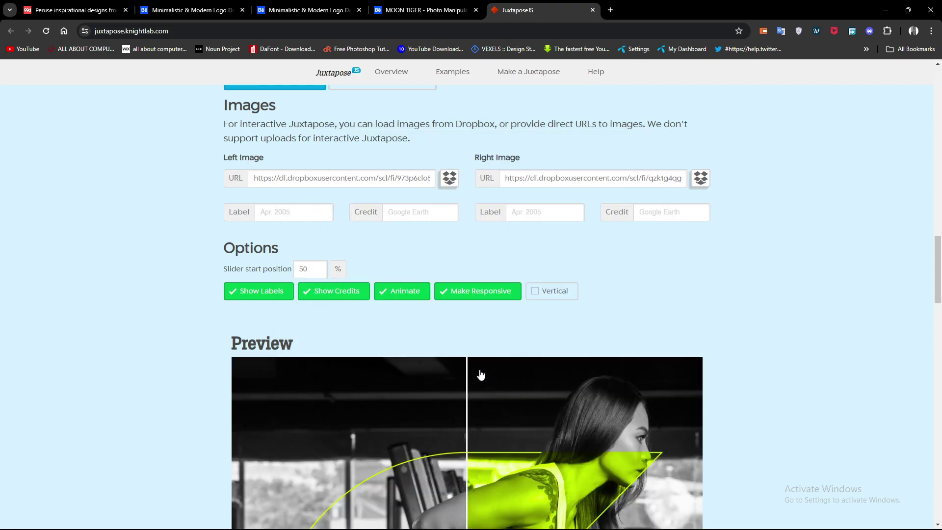
Sweep the preview divider back and forth to compare both STARLING posters.
scroll(585, 212, "down", 5)
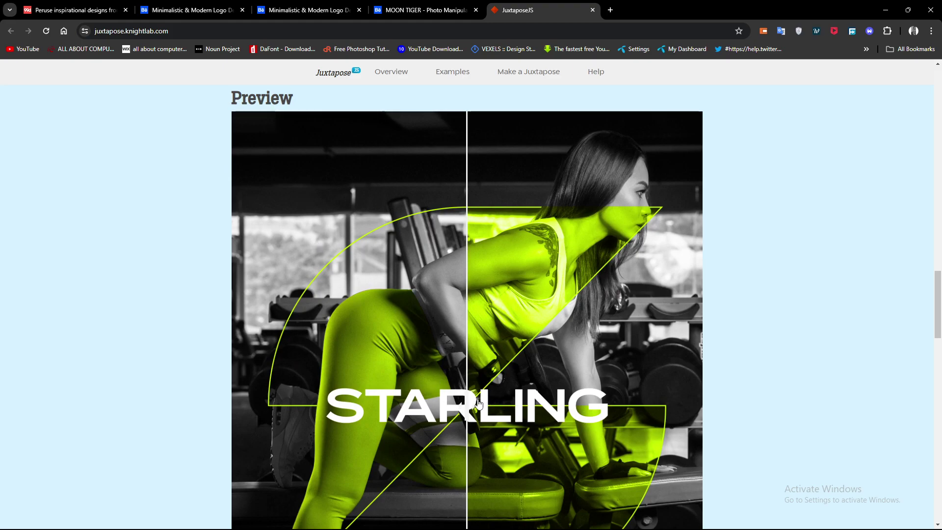
left_click_drag(469, 402, 38, 374)
left_click_drag(3, 349, 685, 399)
Publish the comparison and select its generated iframe embed code.
scroll(833, 223, "down", 6)
scroll(764, 207, "down", 3)
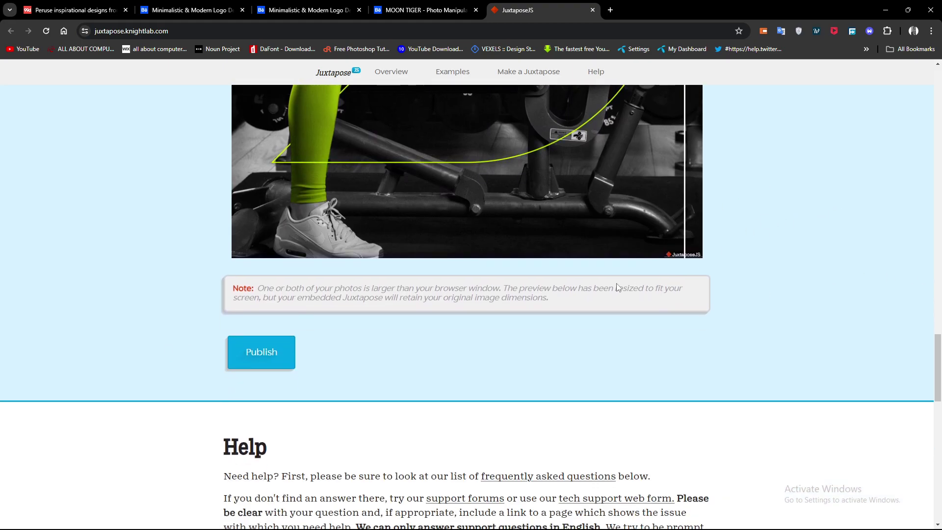
left_click(263, 352)
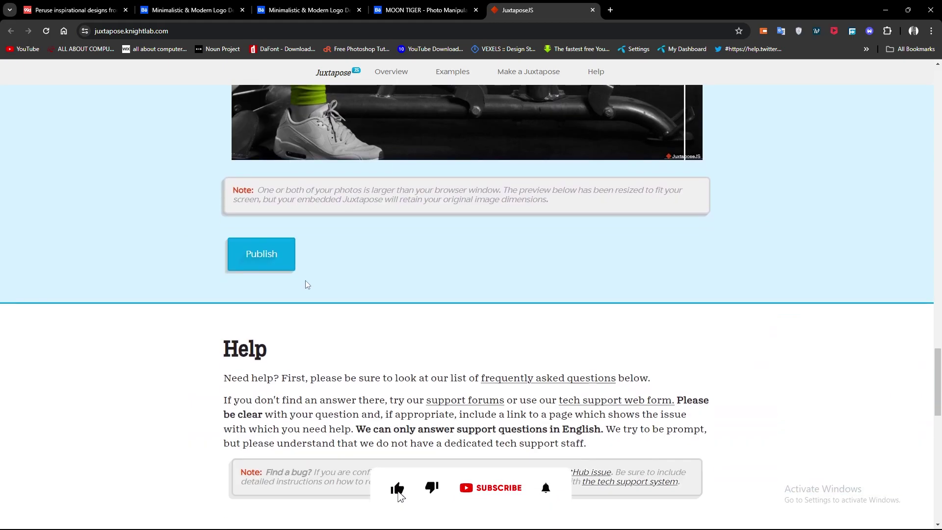
left_click(261, 254)
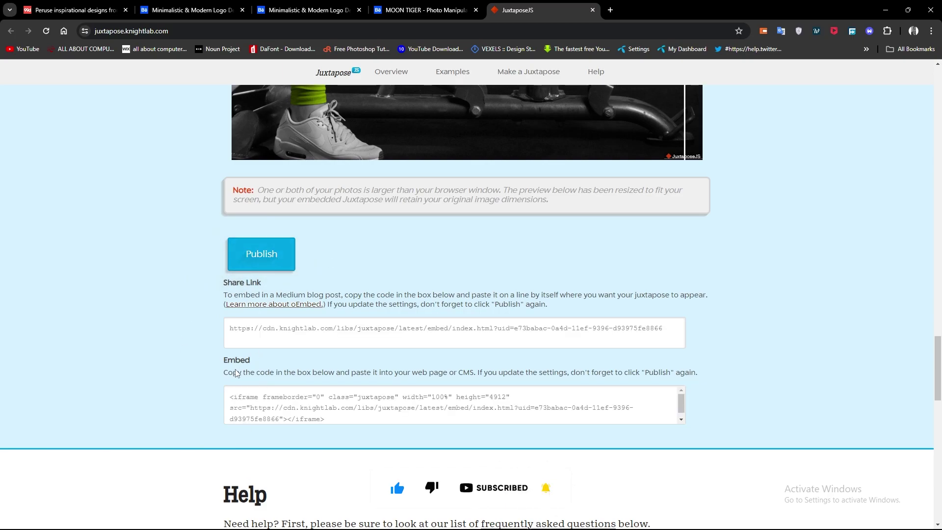
left_click(315, 411)
key("ctrl+c")
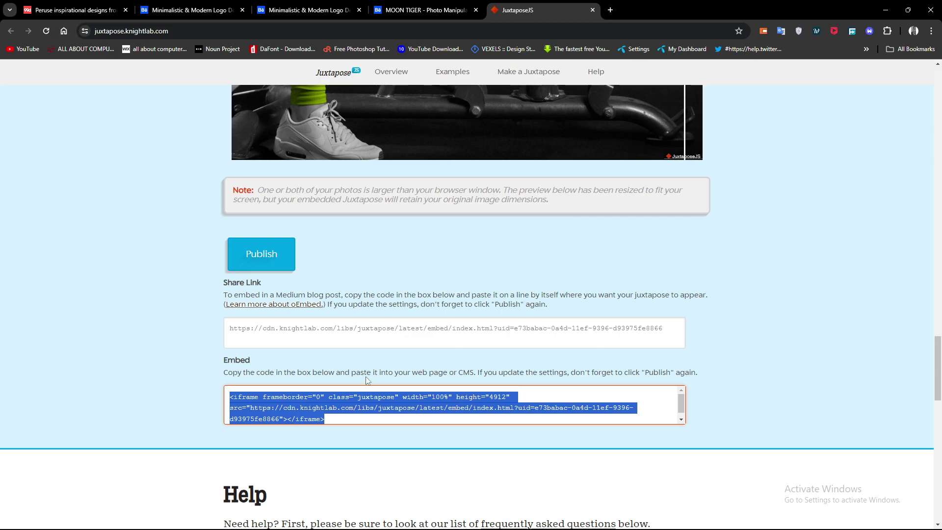
Back on the Behance profile, start a new project via Share Your Work > Project.
left_click(199, 13)
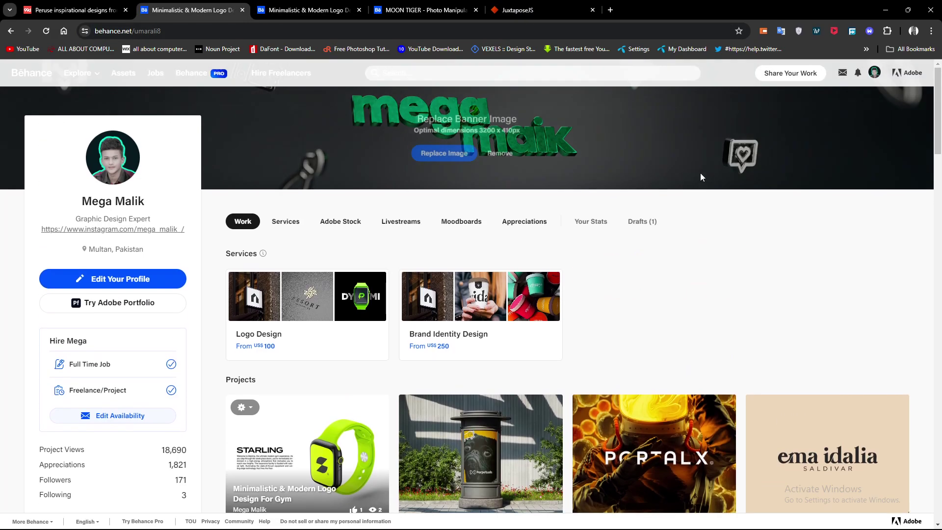
left_click(790, 73)
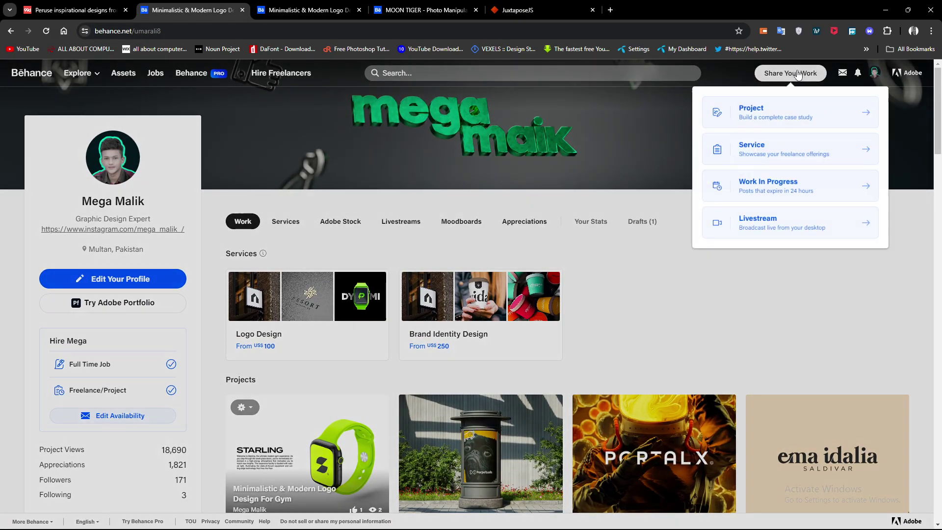
left_click(776, 114)
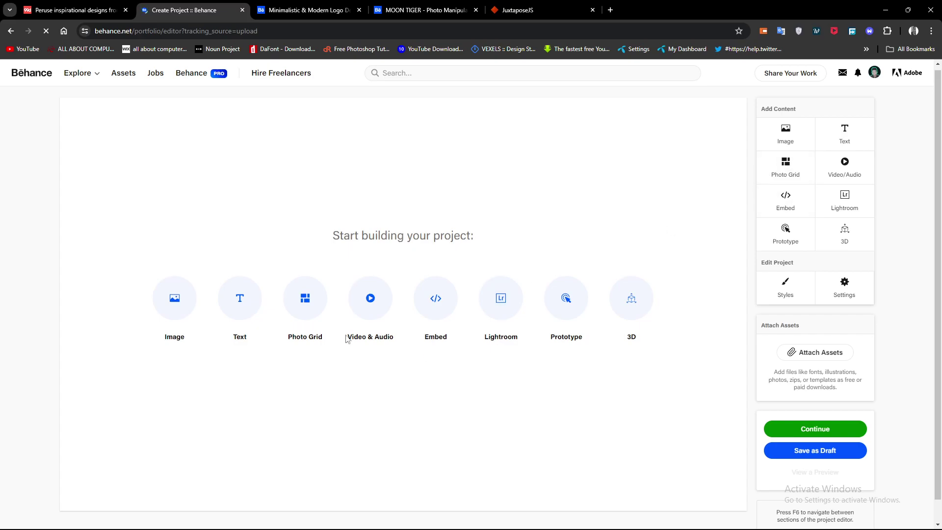
Add an embed block containing the pasted Juxtapose iframe code.
left_click(432, 310)
left_click(418, 309)
key("ctrl+v")
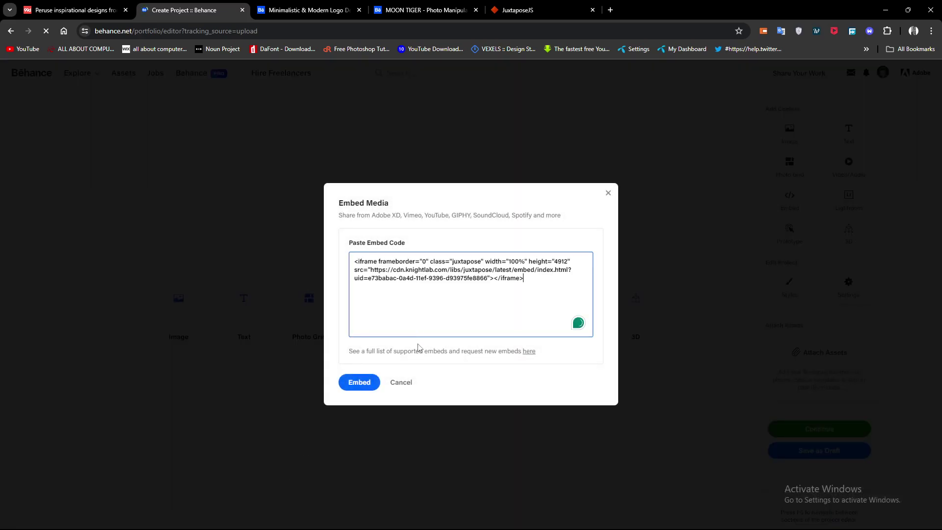
left_click(360, 382)
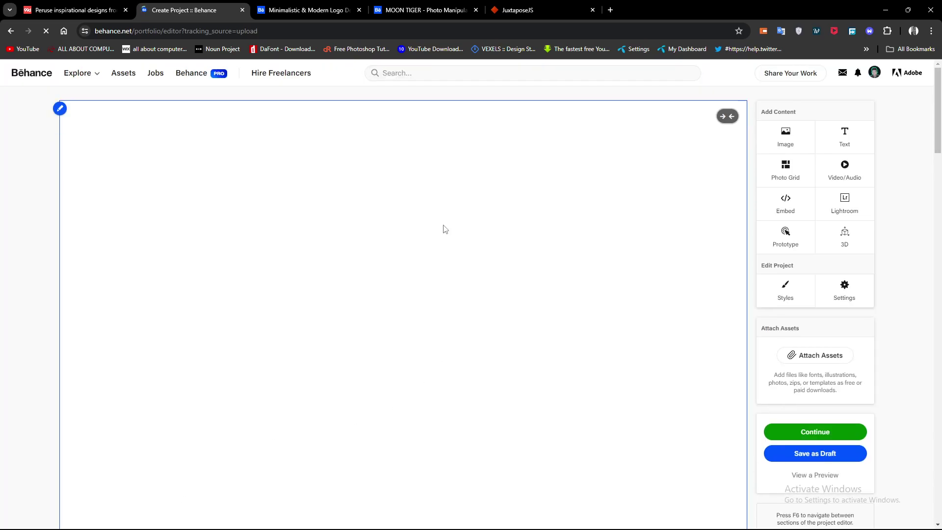
Scroll through the overly tall embedded STARLING comparison to check its size.
scroll(443, 230, "down", 10)
scroll(447, 262, "up", 10)
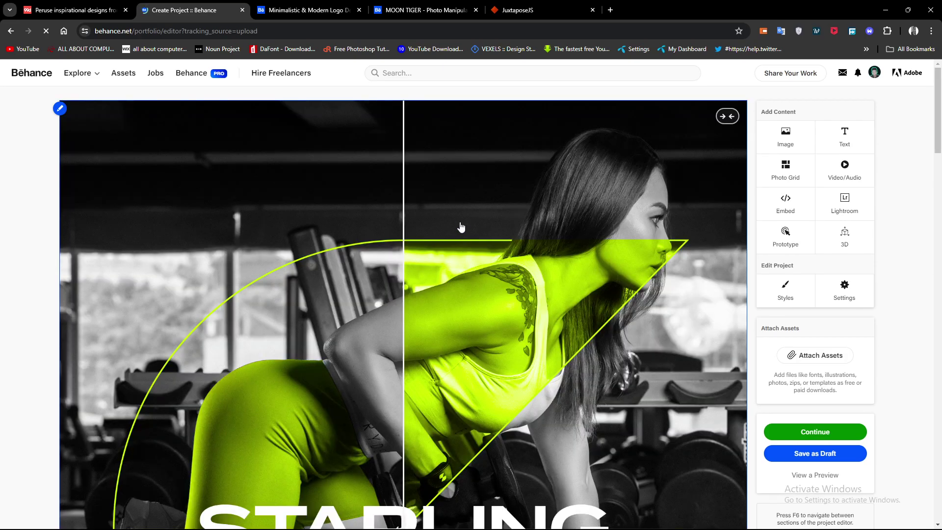
scroll(461, 227, "down", 10)
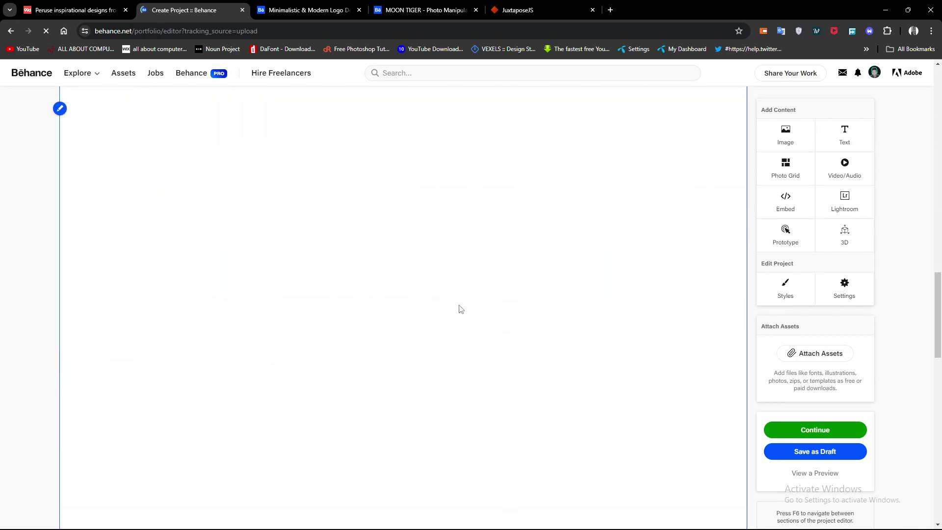
scroll(461, 309, "down", 5)
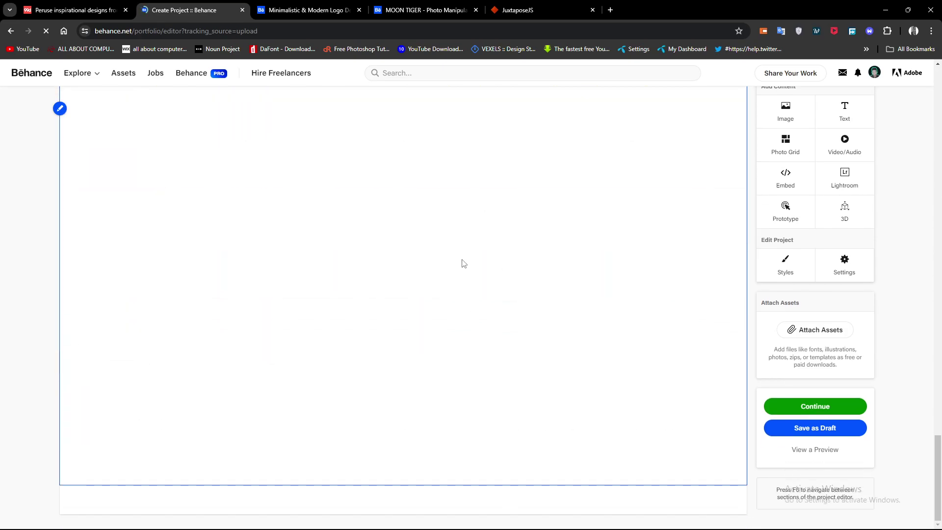
scroll(462, 263, "up", 10)
scroll(461, 255, "up", 5)
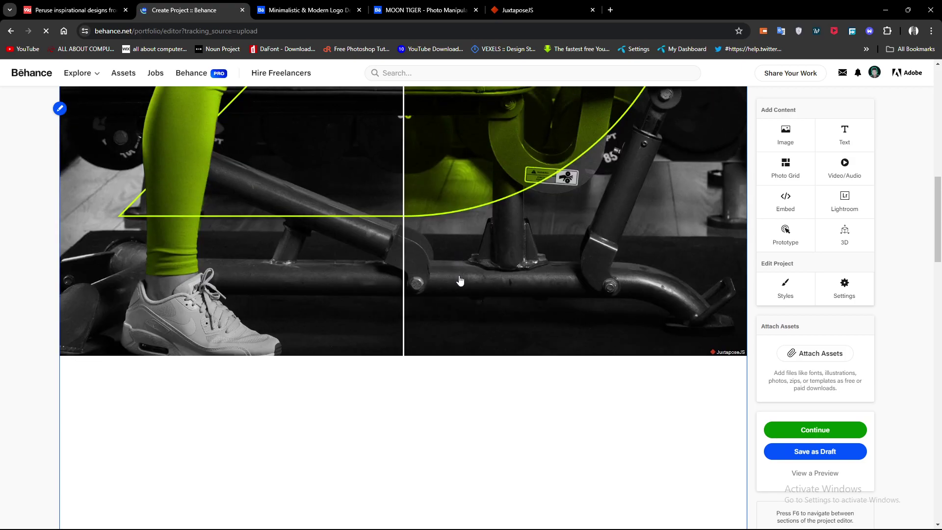
scroll(457, 304, "down", 15)
scroll(443, 318, "down", 5)
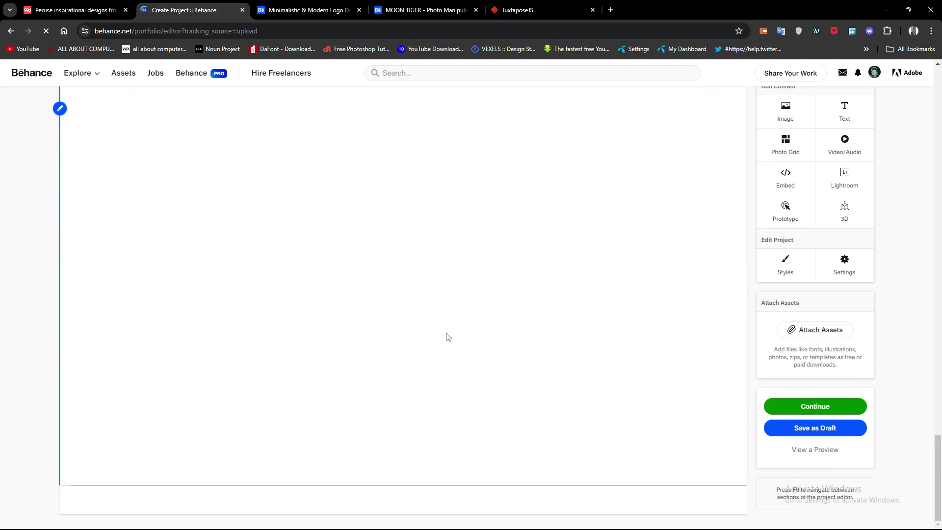
scroll(711, 294, "up", 15)
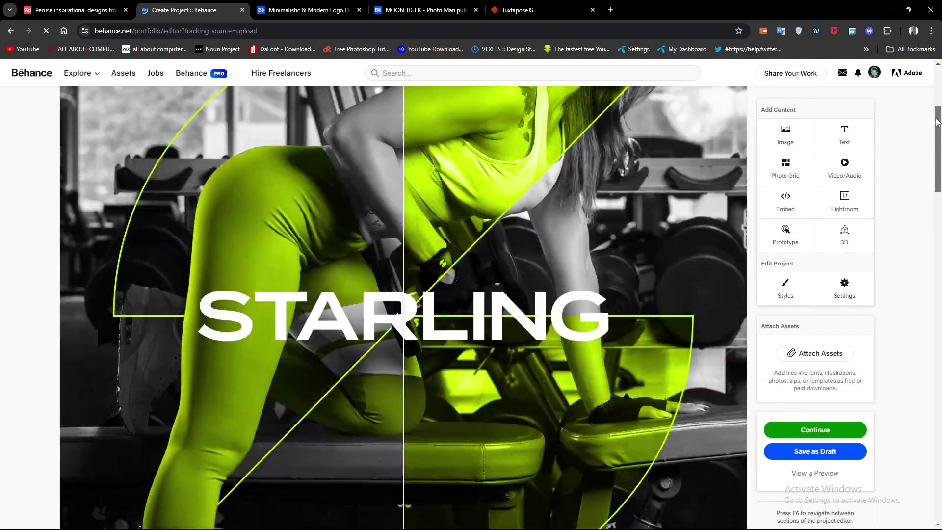
scroll(700, 196, "up", 1)
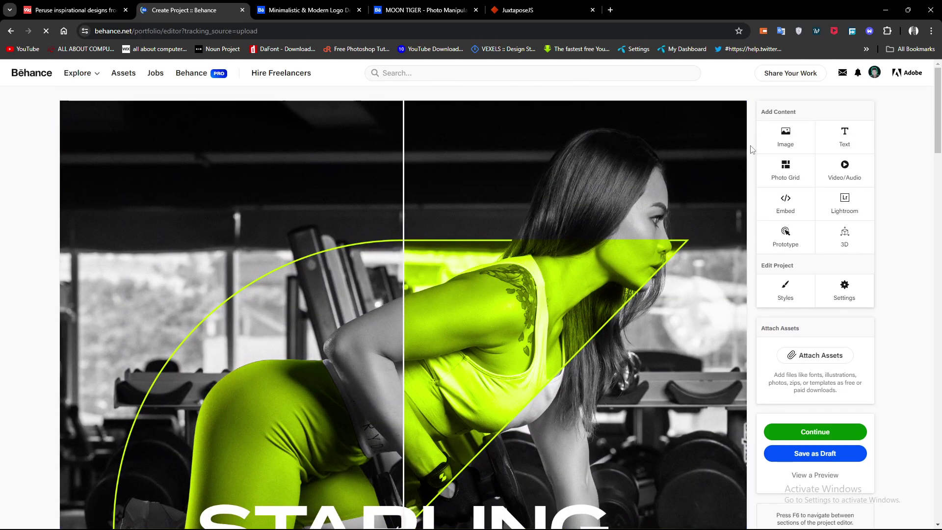
Edit the embed code, changing the iframe height from 4912 to 1750, and re-embed it.
left_click(60, 108)
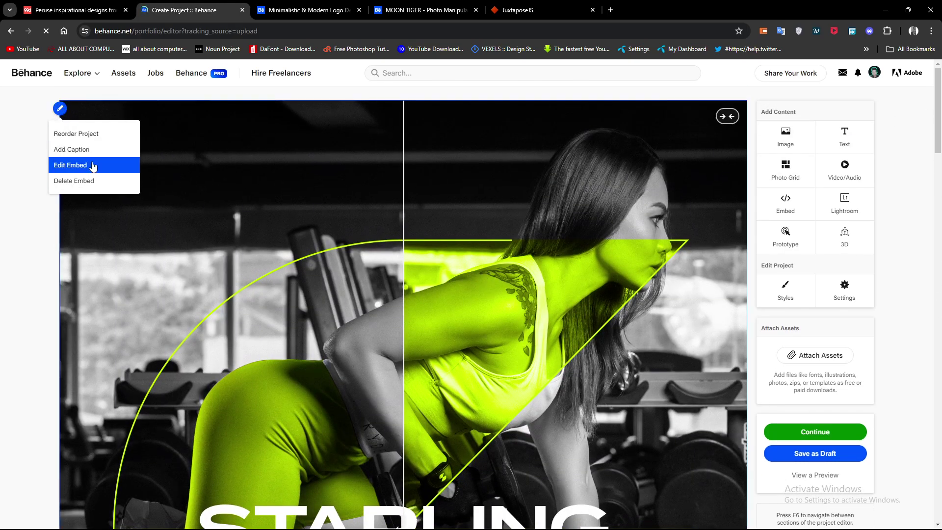
left_click(83, 166)
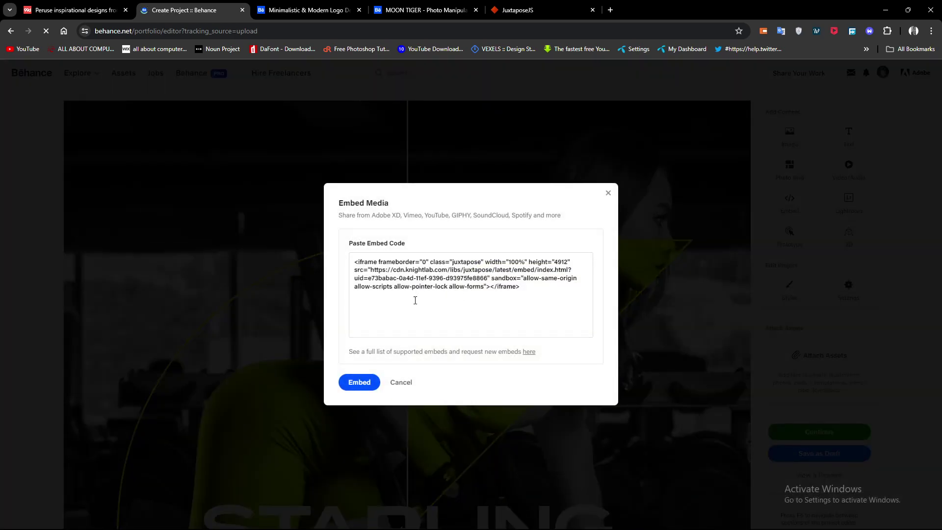
left_click(568, 258)
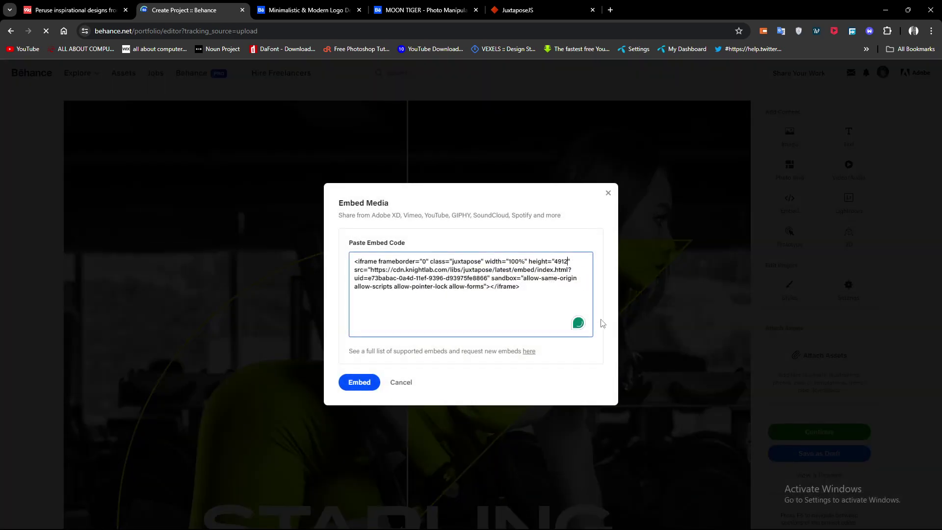
key("BackSpace")
key("BackSpace")
key("BackSpace")
key("BackSpace")
type("1750")
left_click(367, 382)
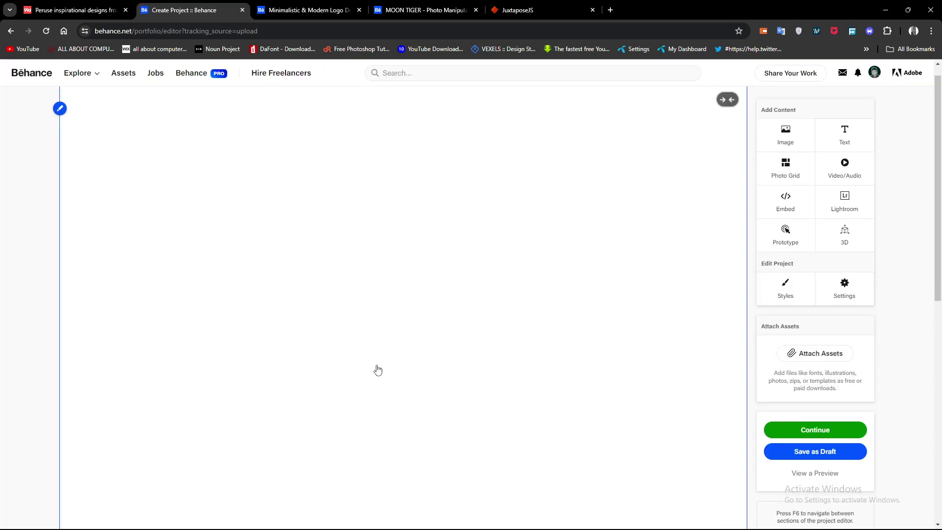
Check the resized embed fits and drag its divider slightly left of centre.
scroll(440, 274, "down", 10)
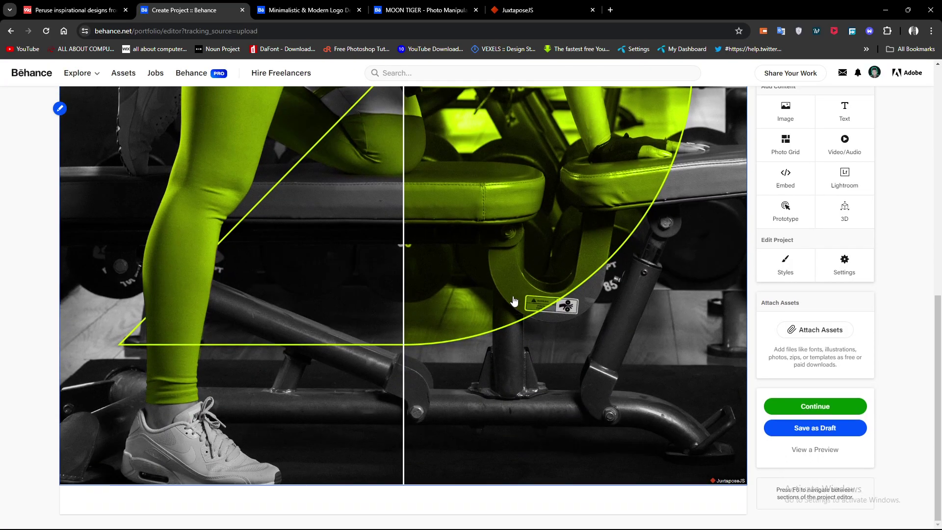
scroll(513, 300, "up", 10)
scroll(429, 293, "down", 10)
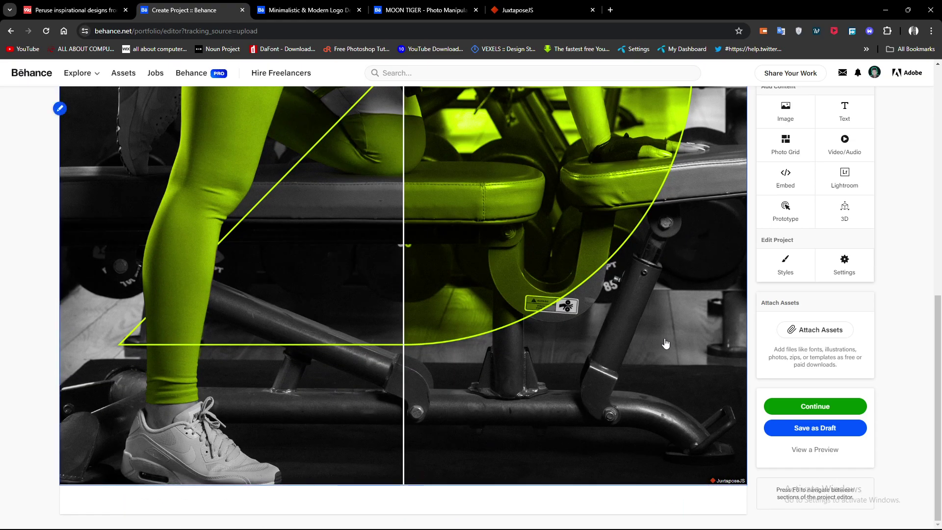
scroll(662, 334, "up", 10)
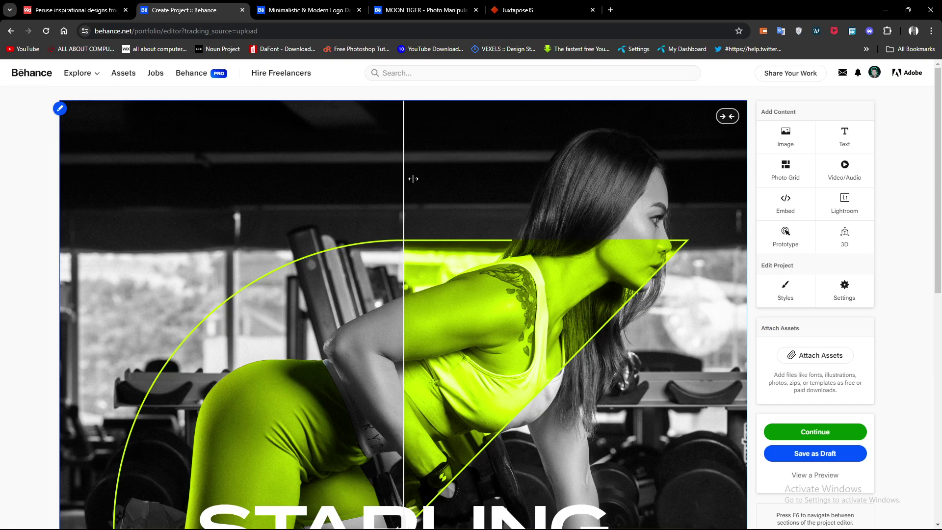
left_click_drag(404, 258, 372, 294)
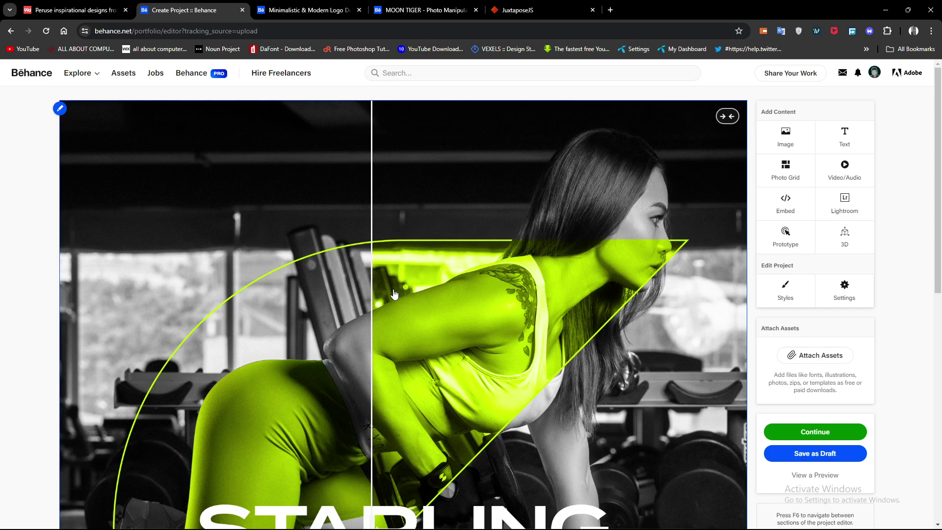